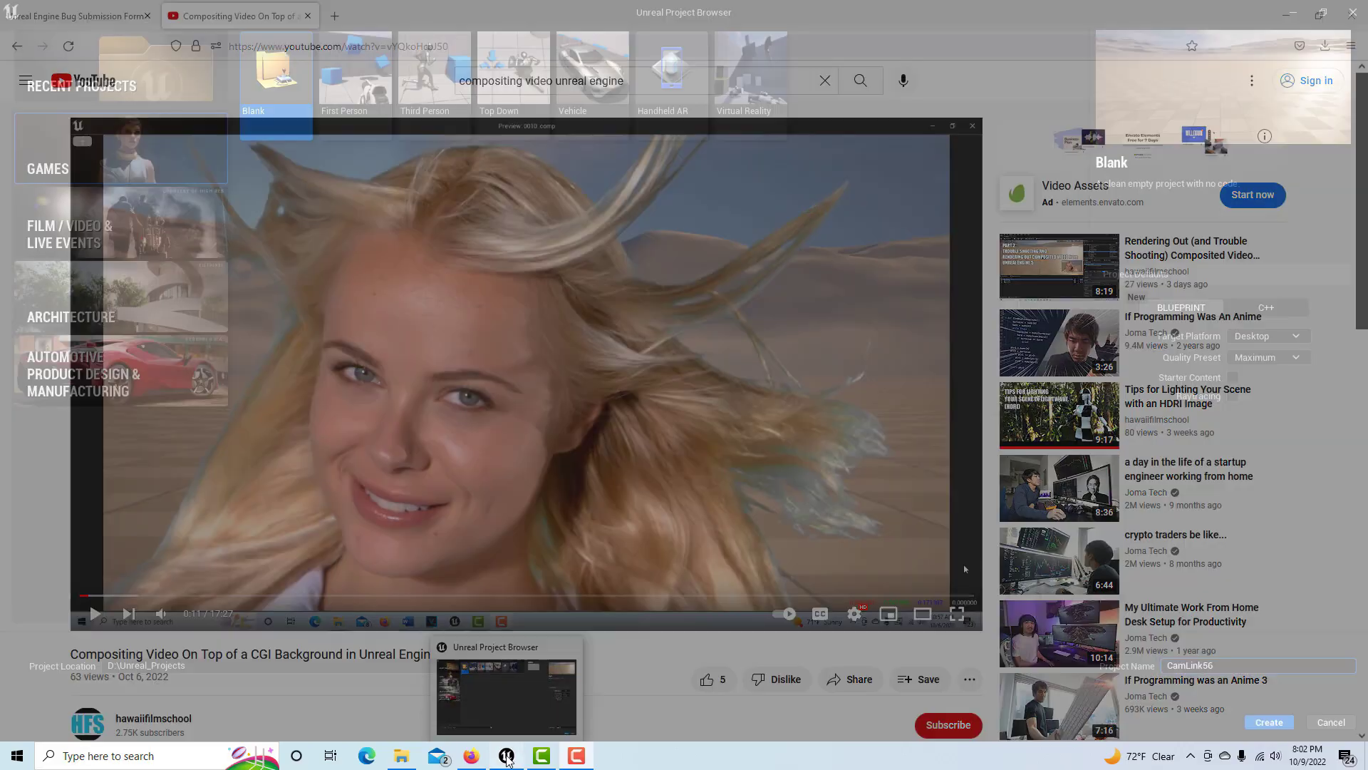
Step: Create the Games > Blank project CamLink56, collapse Project - Description and close Project Settings
left_click(507, 757)
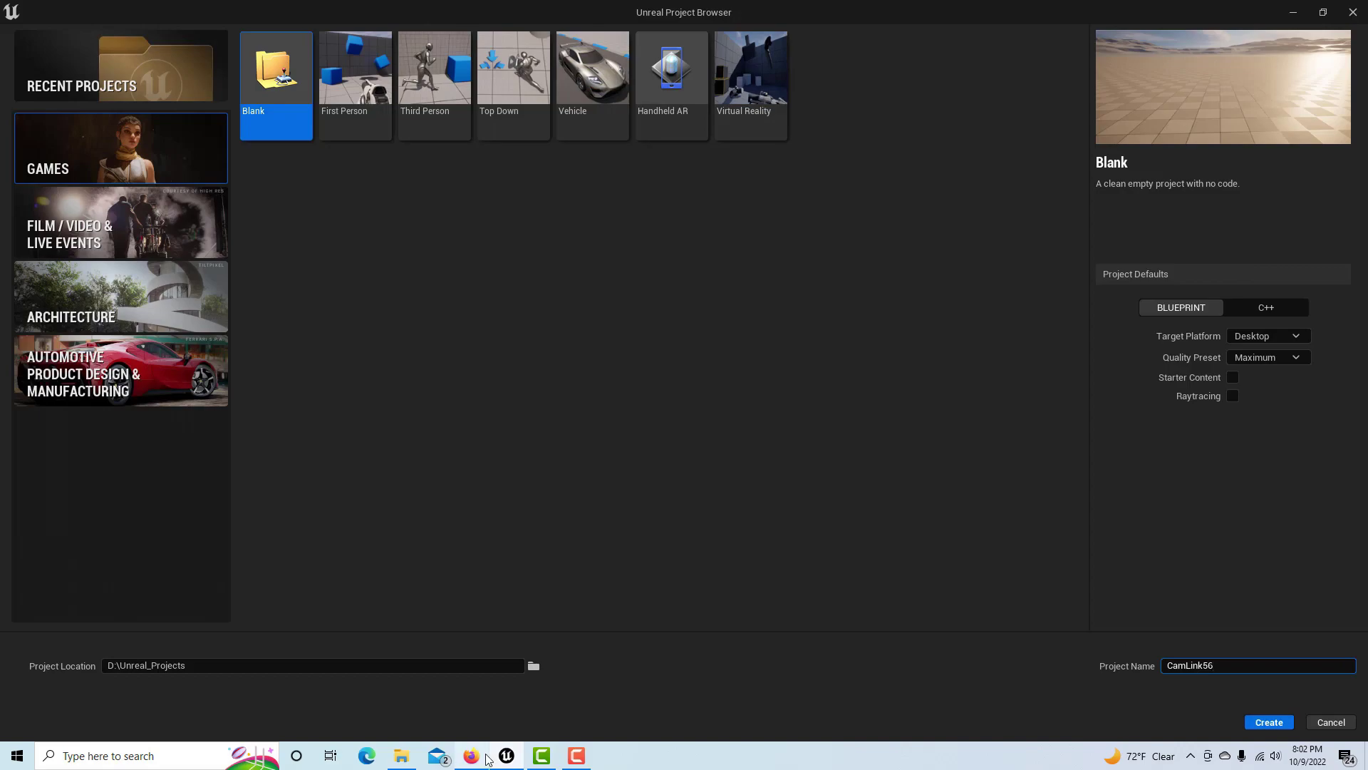
left_click(476, 757)
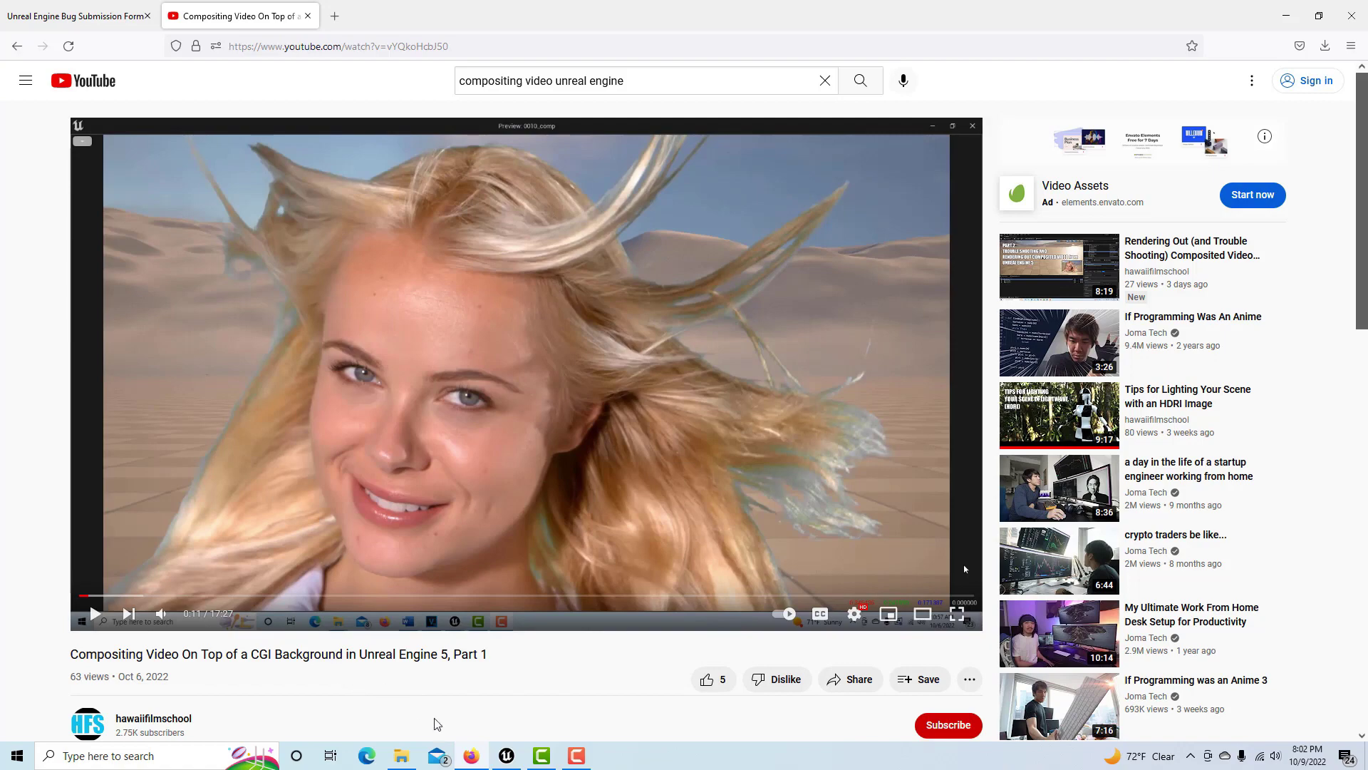
left_click(504, 755)
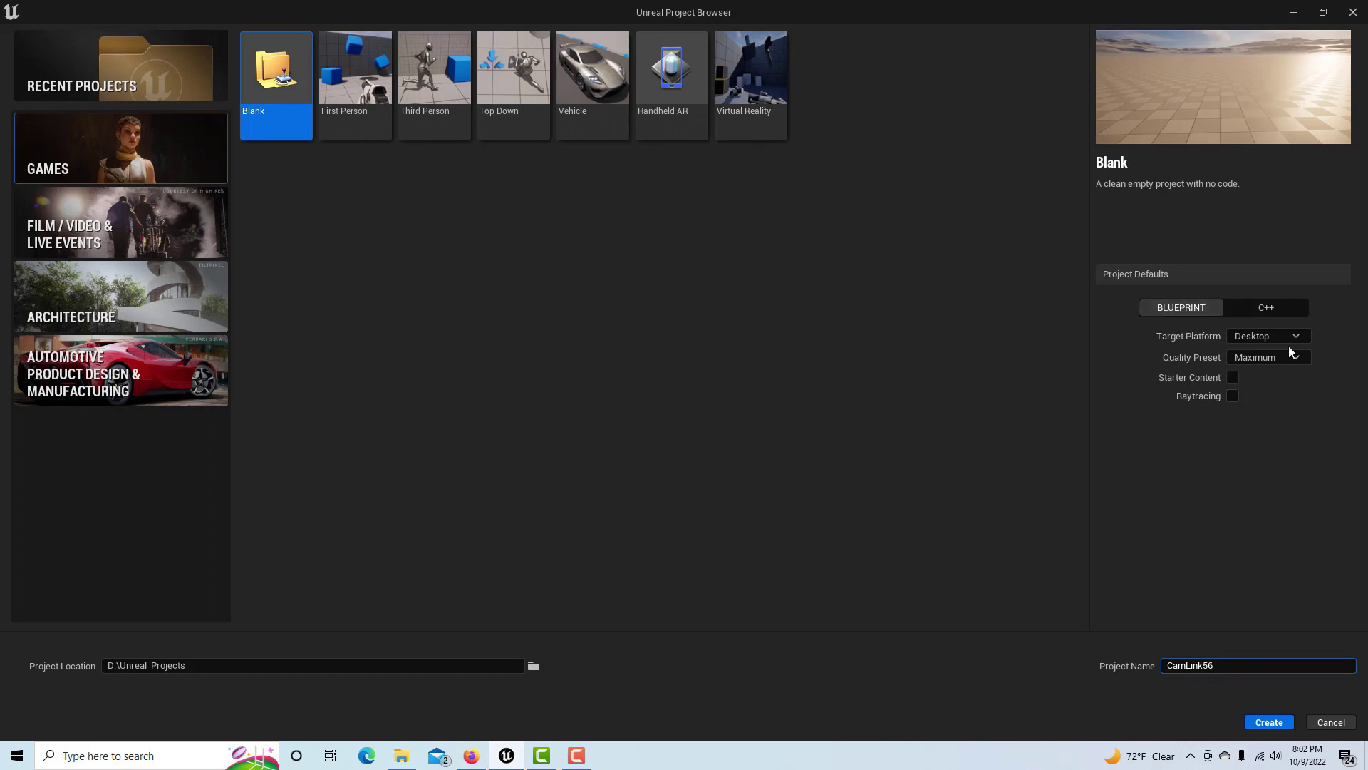
left_click(1268, 721)
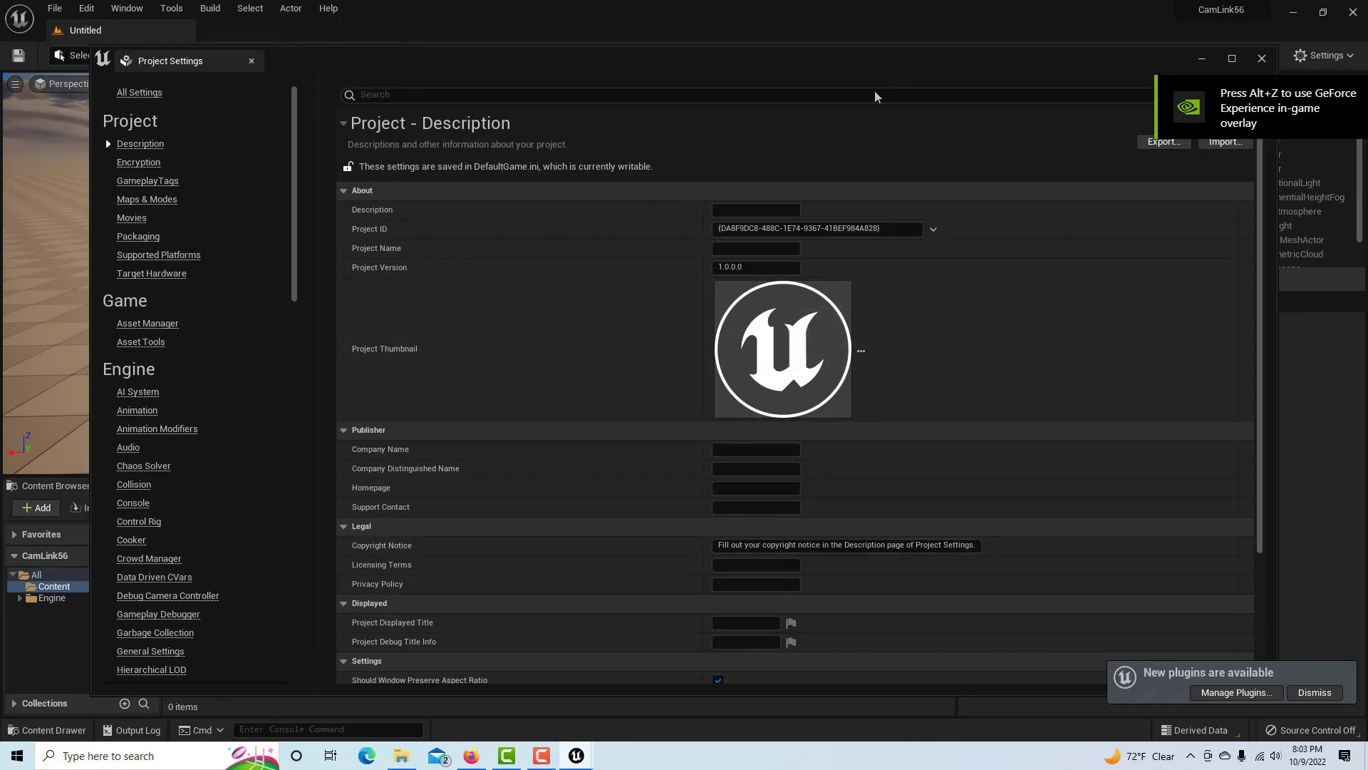
left_click(845, 127)
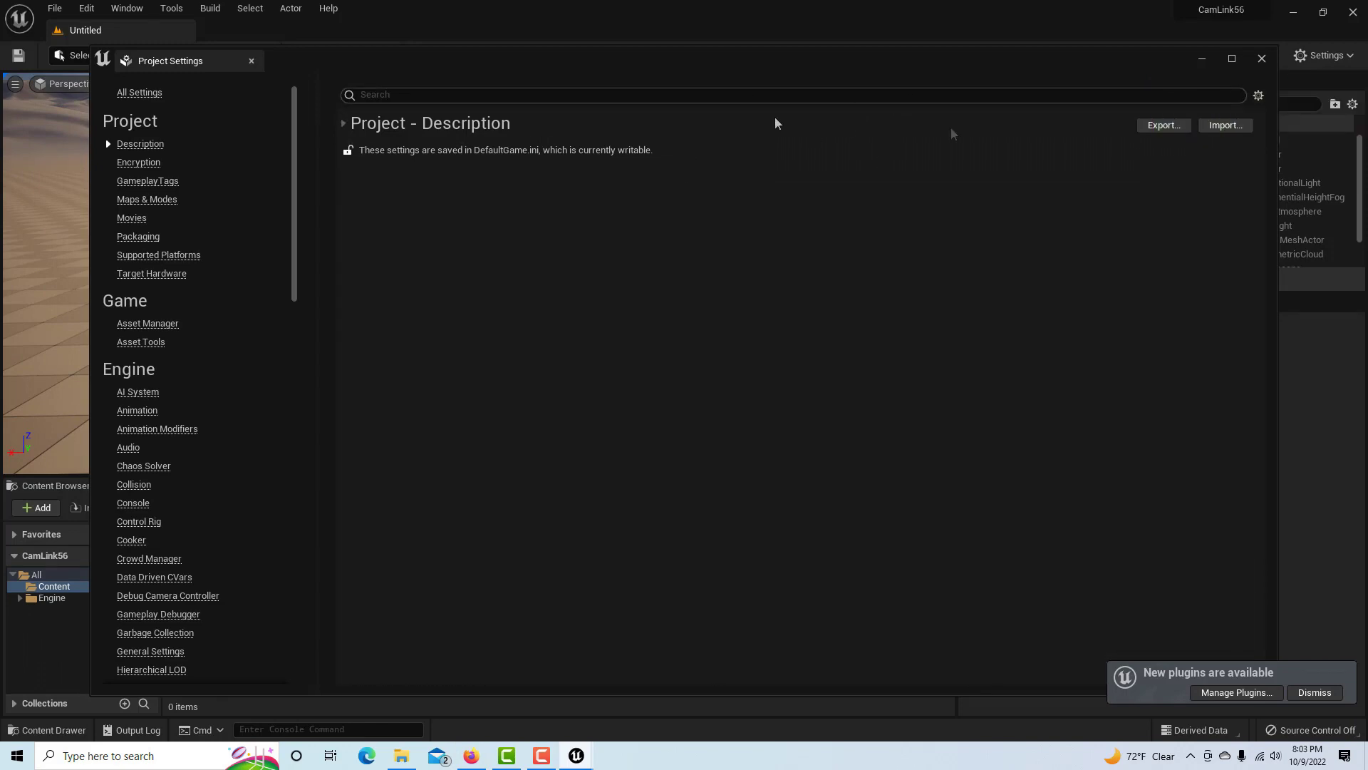
left_click(1261, 59)
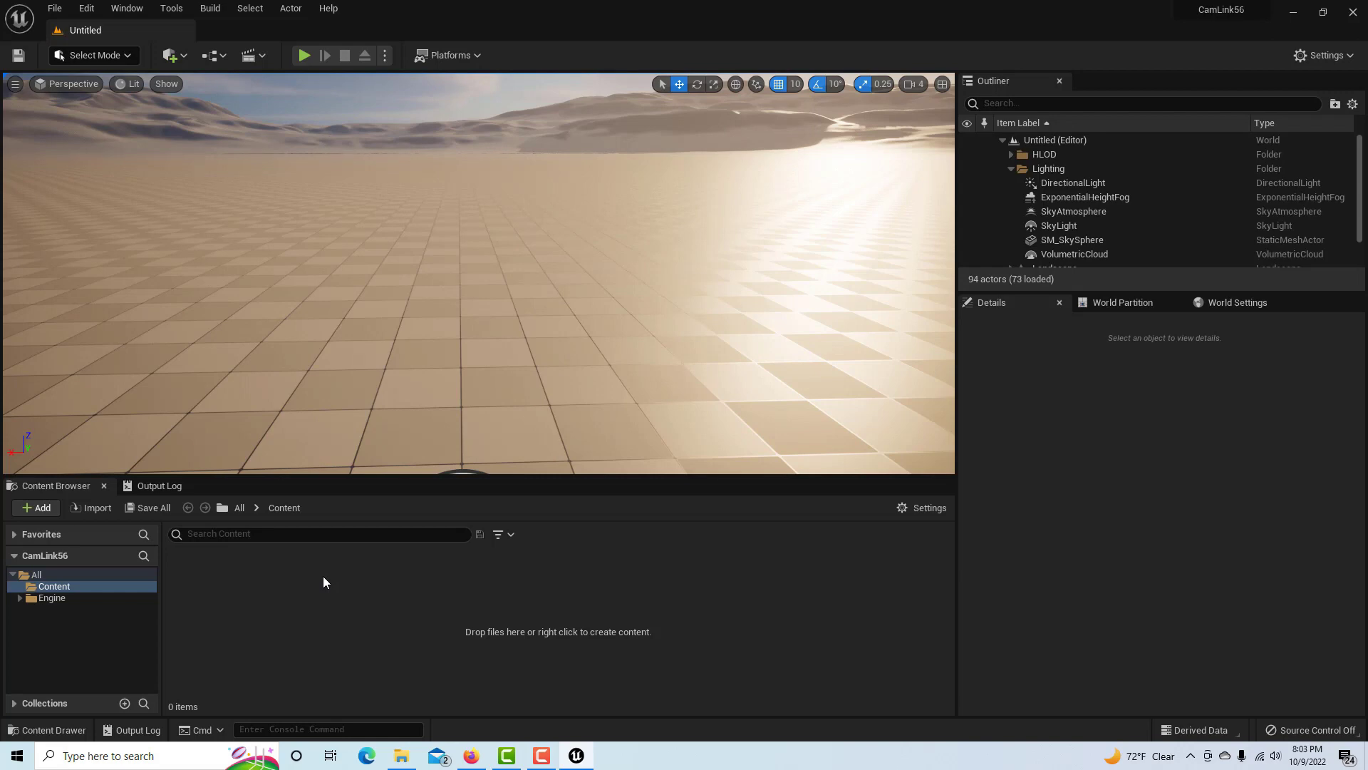
Step: Add a NewMediaPlayer asset with a video output MediaTexture in Content and open it
right_click(322, 576)
mouse_move(380, 468)
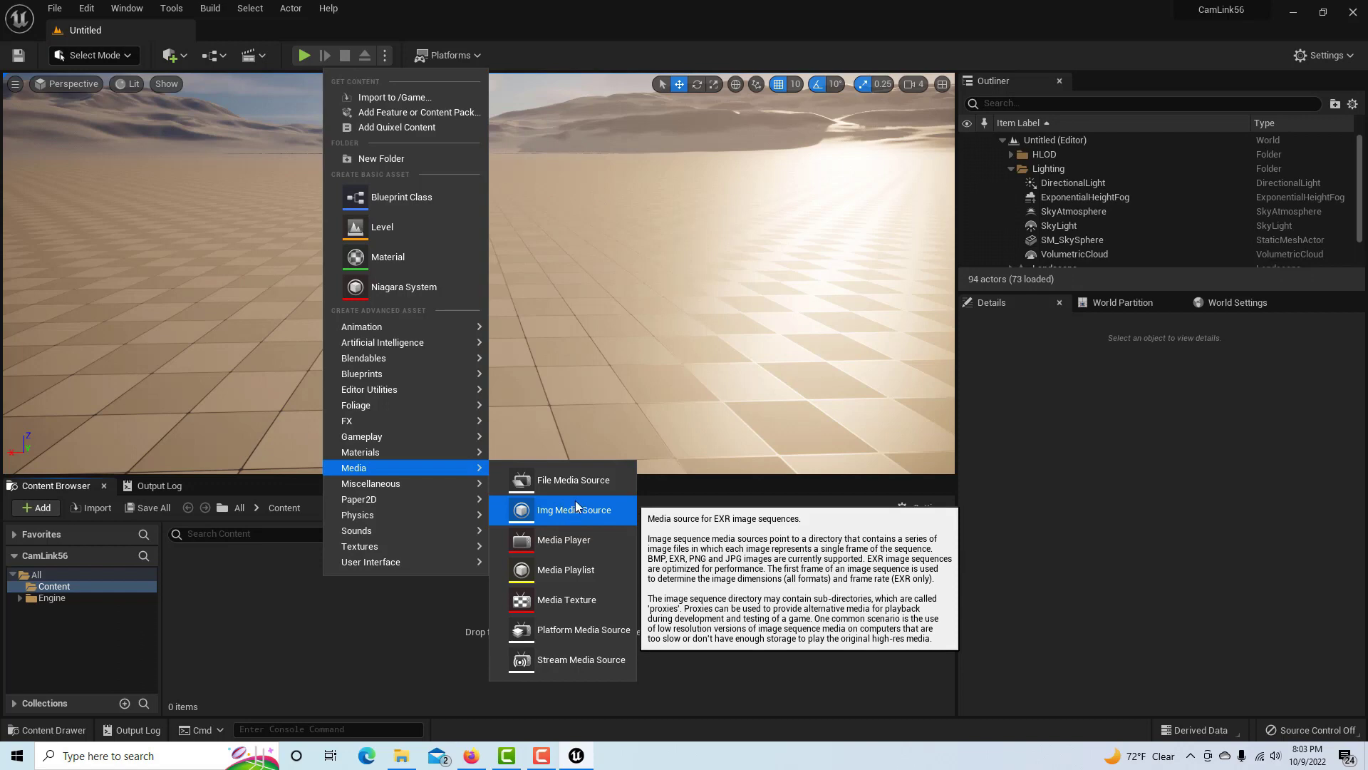
left_click(568, 543)
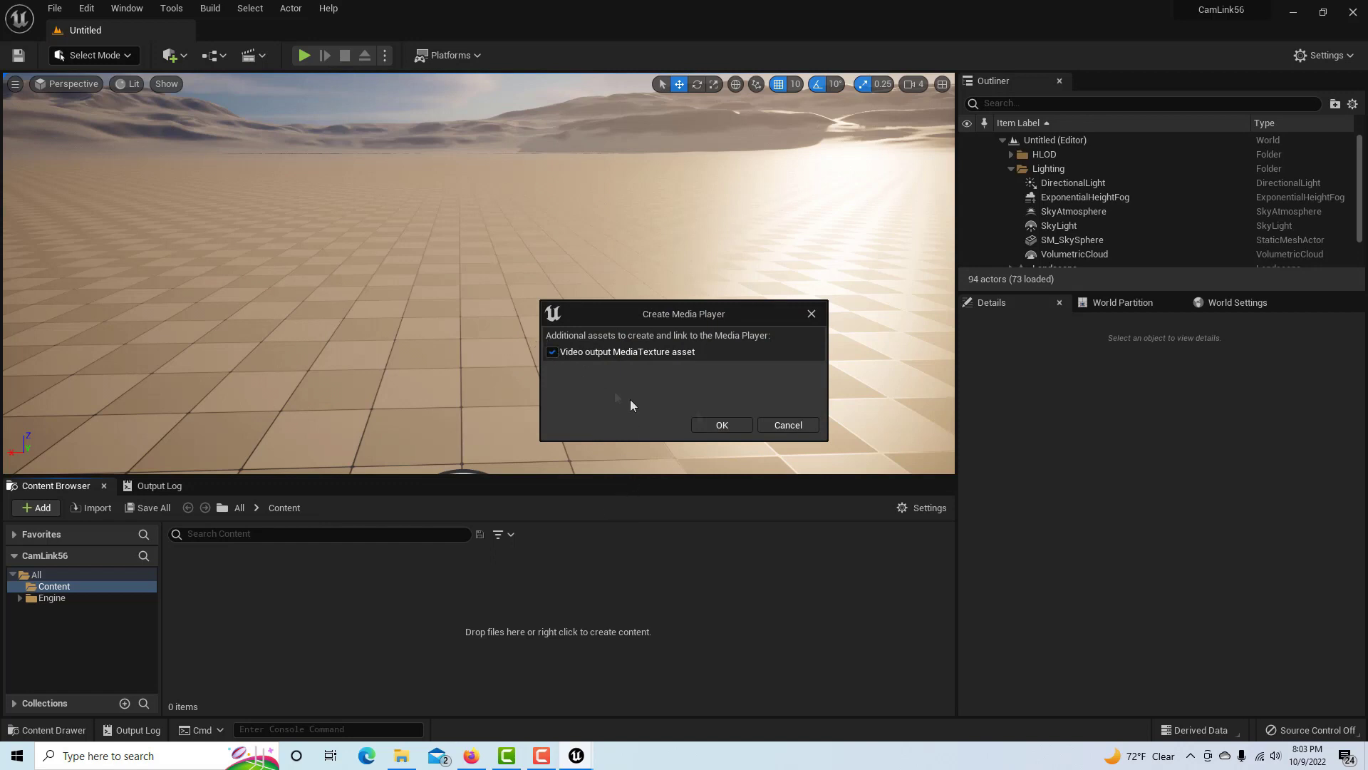
left_click(712, 425)
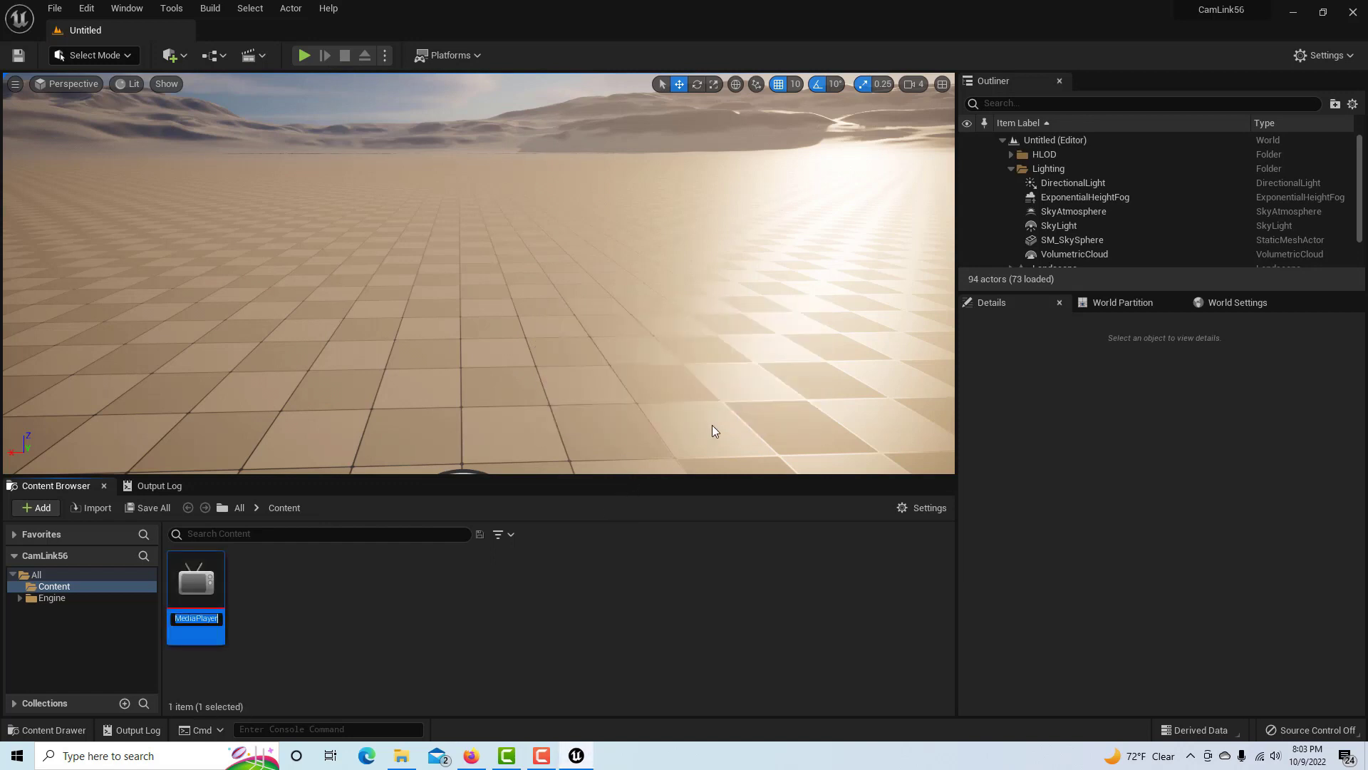
double_click(201, 588)
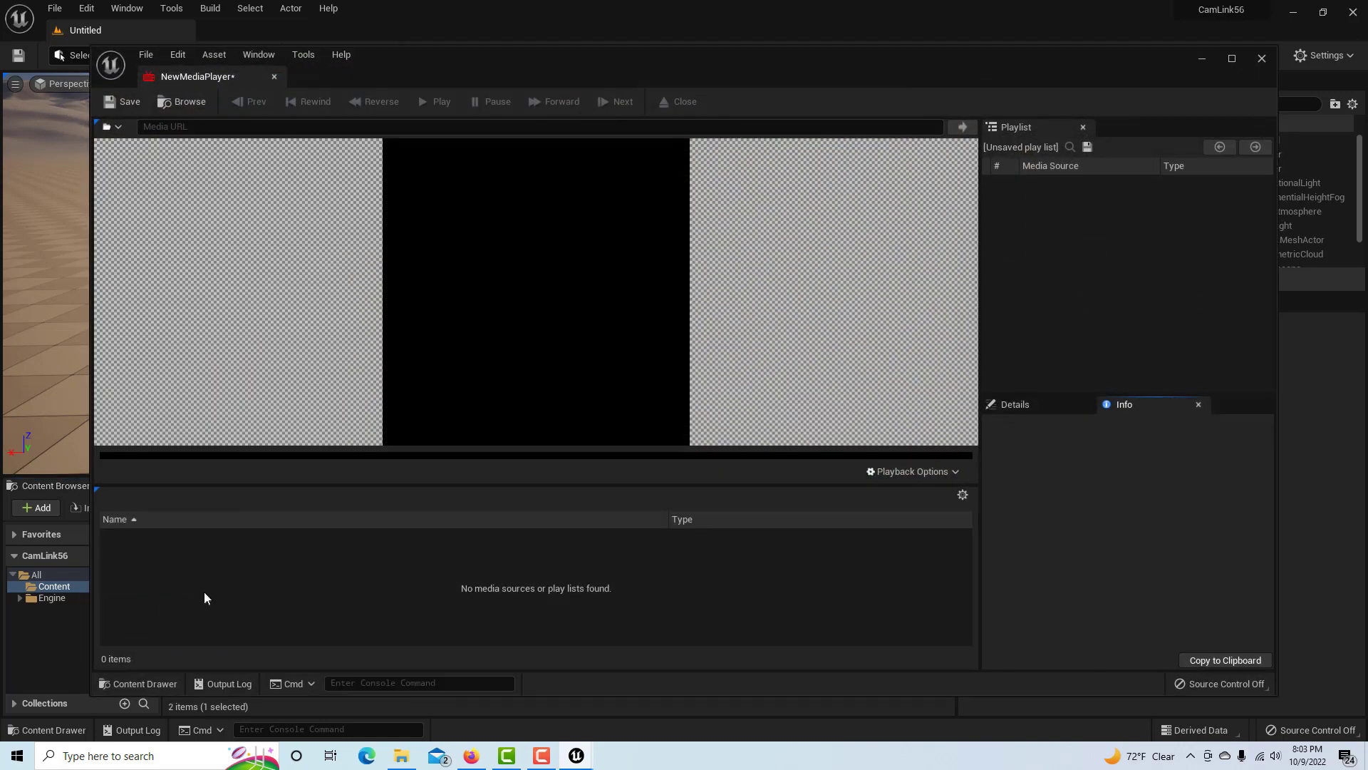
Step: Set the media player source to the Cam Link 4K video capture device
left_click(120, 127)
mouse_move(163, 181)
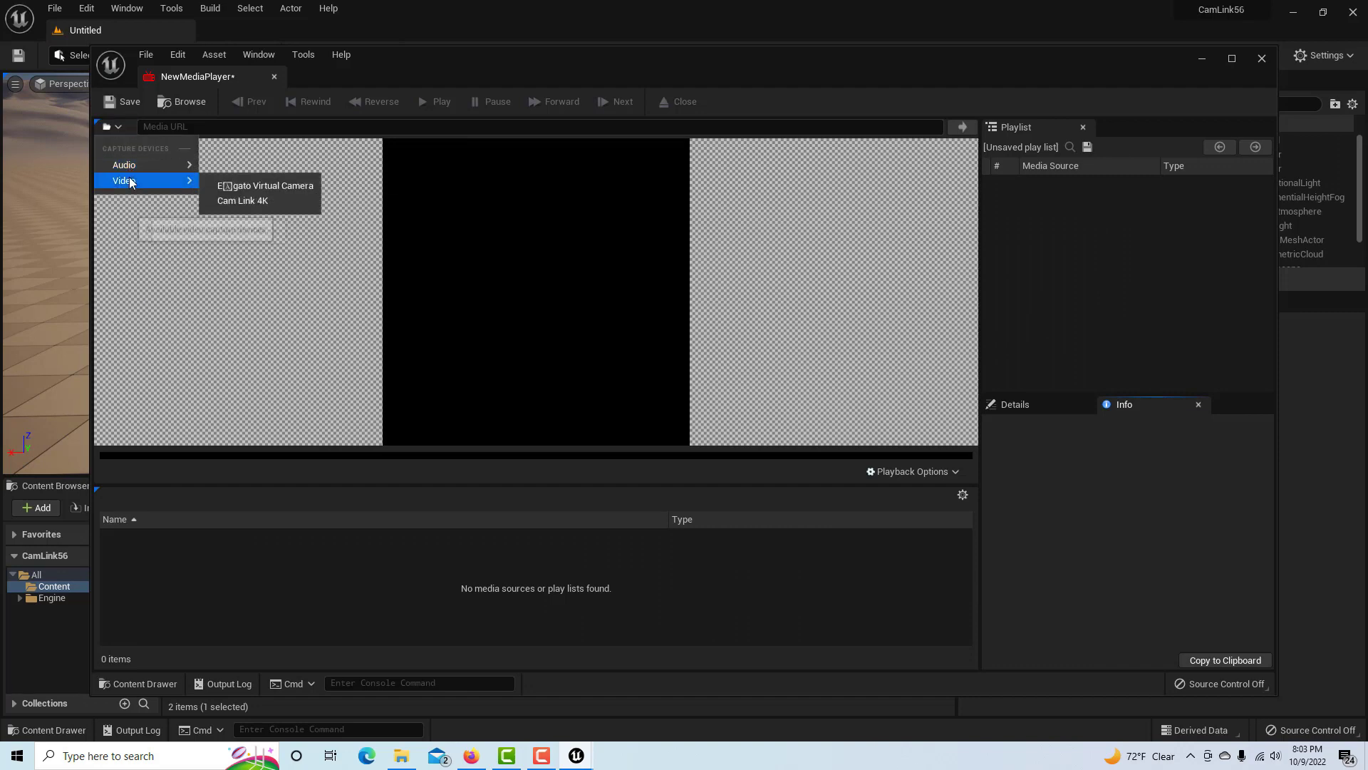
left_click(241, 202)
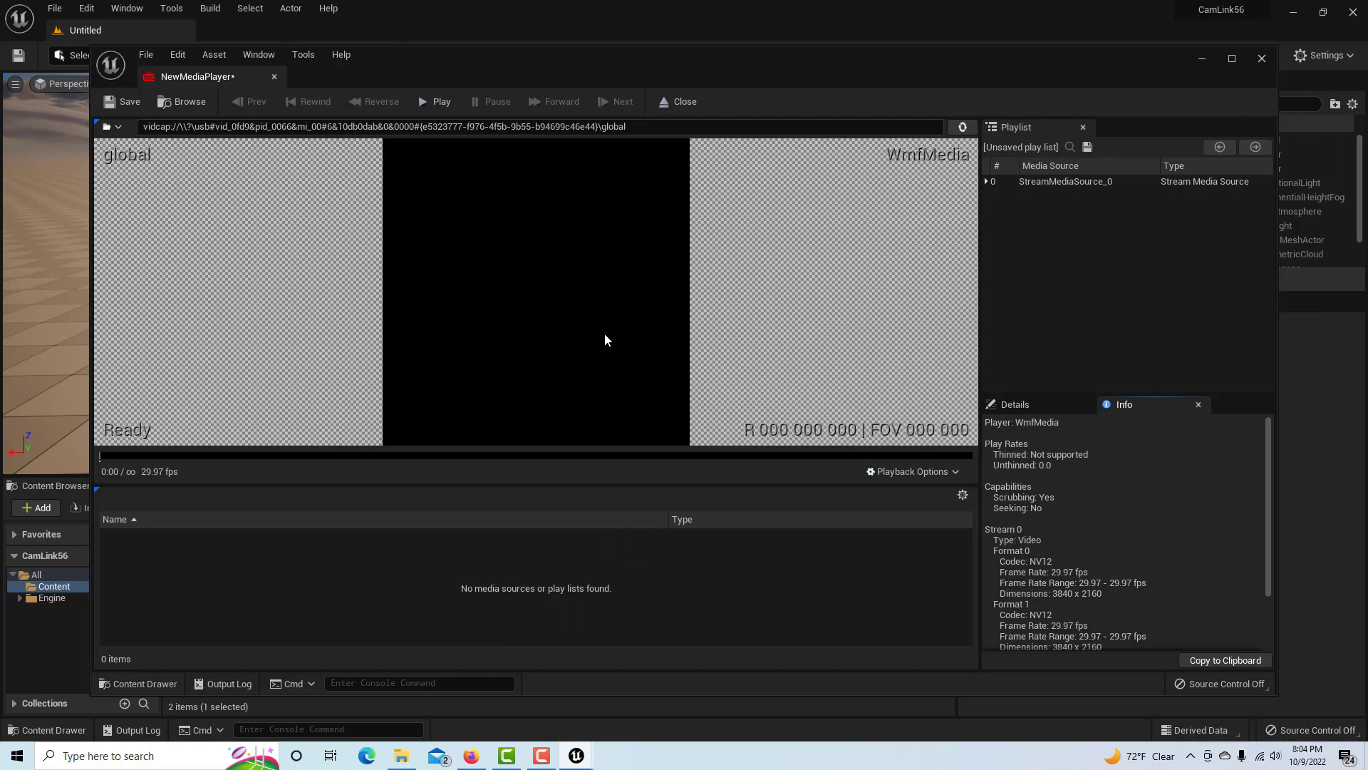
Step: Check the Output Log for the WmfMedia D3D12 error, then minimize the media player editor
left_click(223, 683)
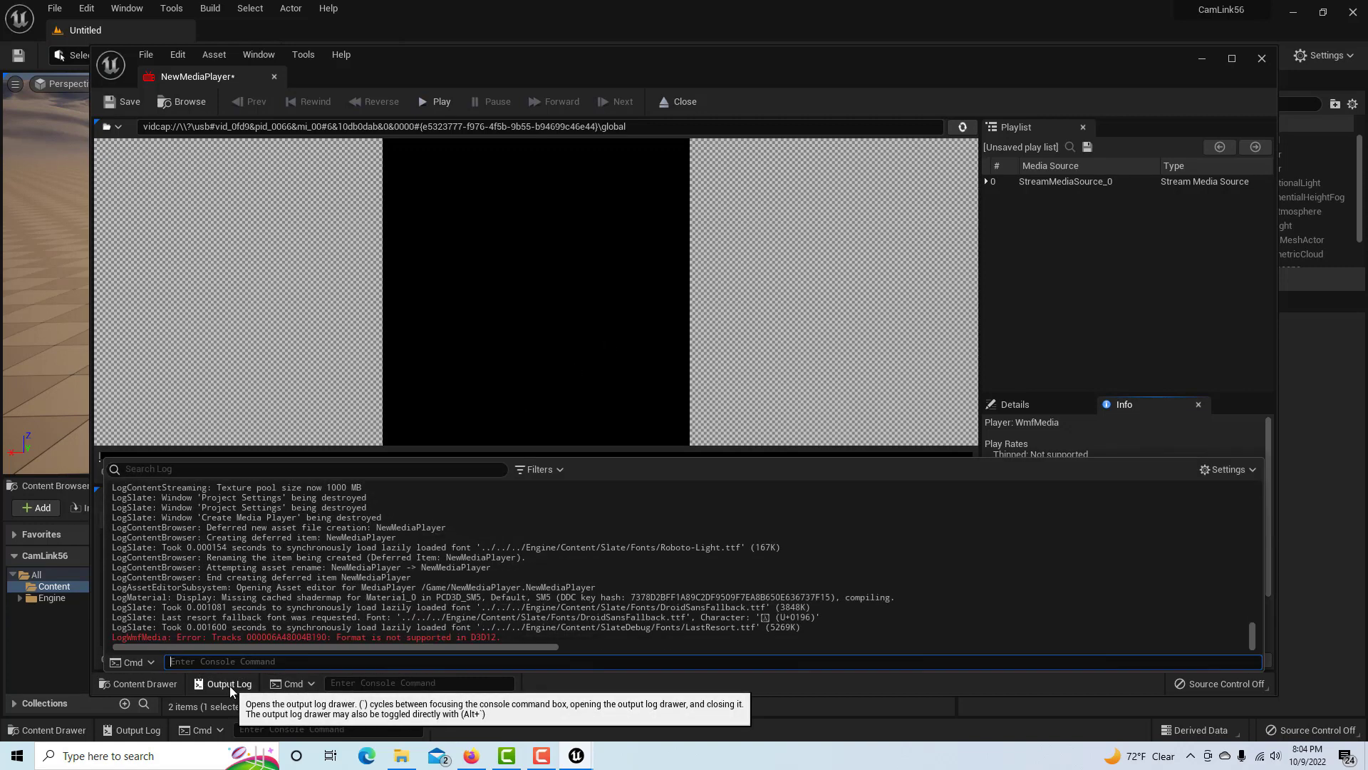
left_click(1203, 63)
Step: Bring up Project Settings at the Windows platform section
left_click(55, 8)
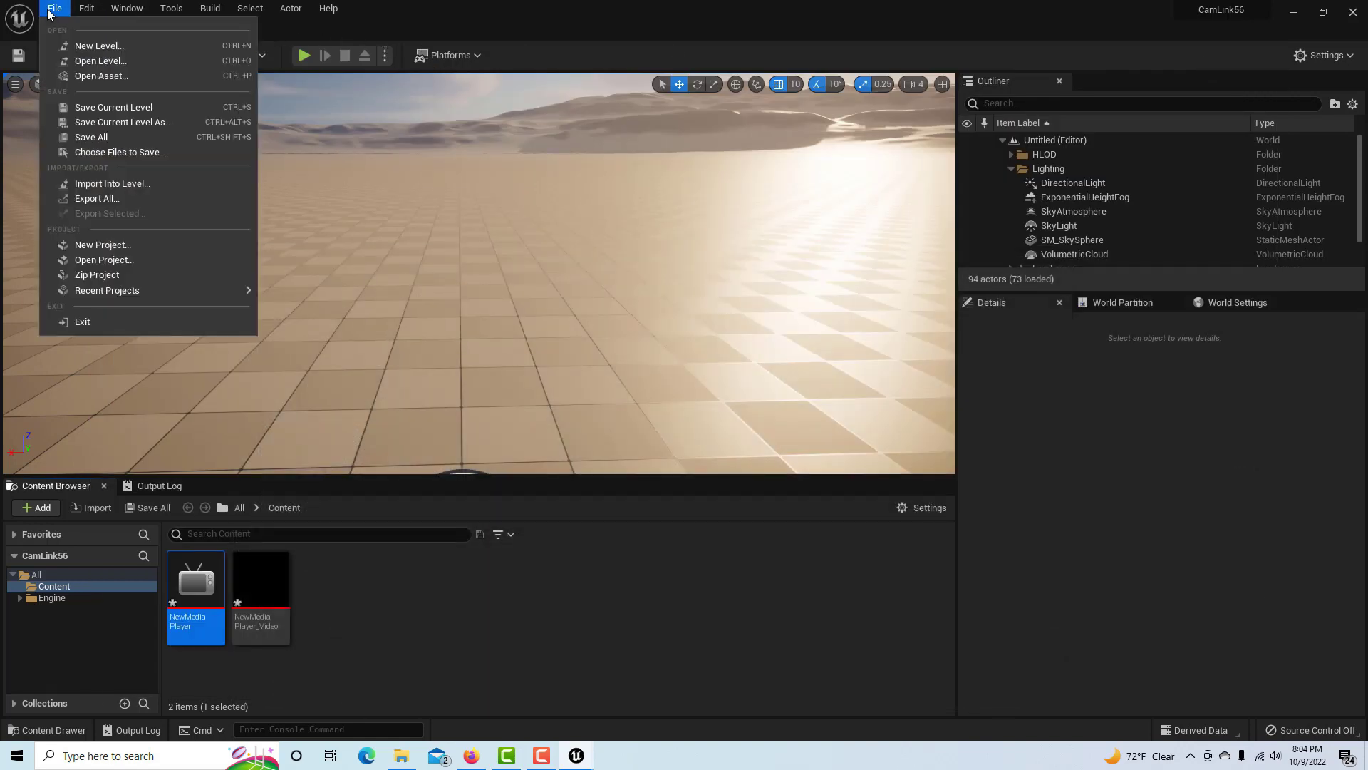
mouse_move(88, 10)
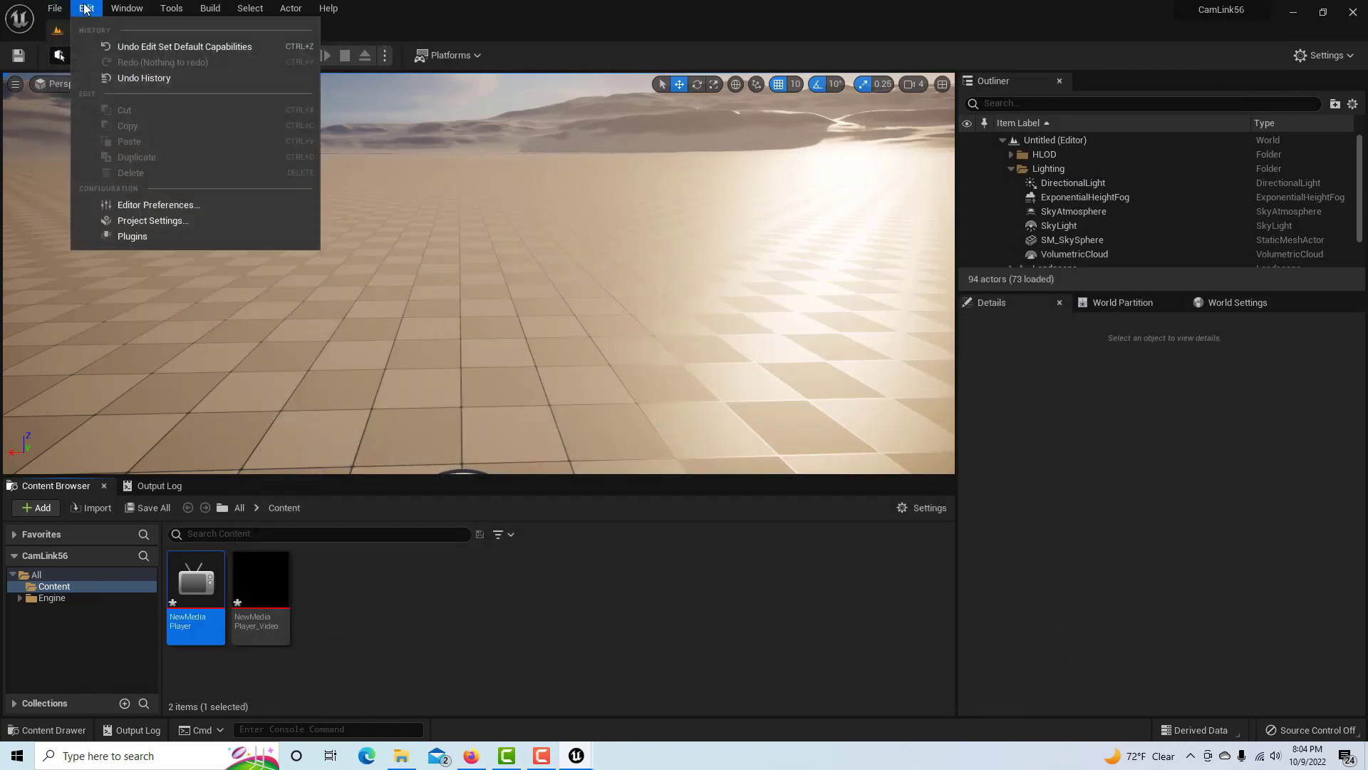
left_click(164, 222)
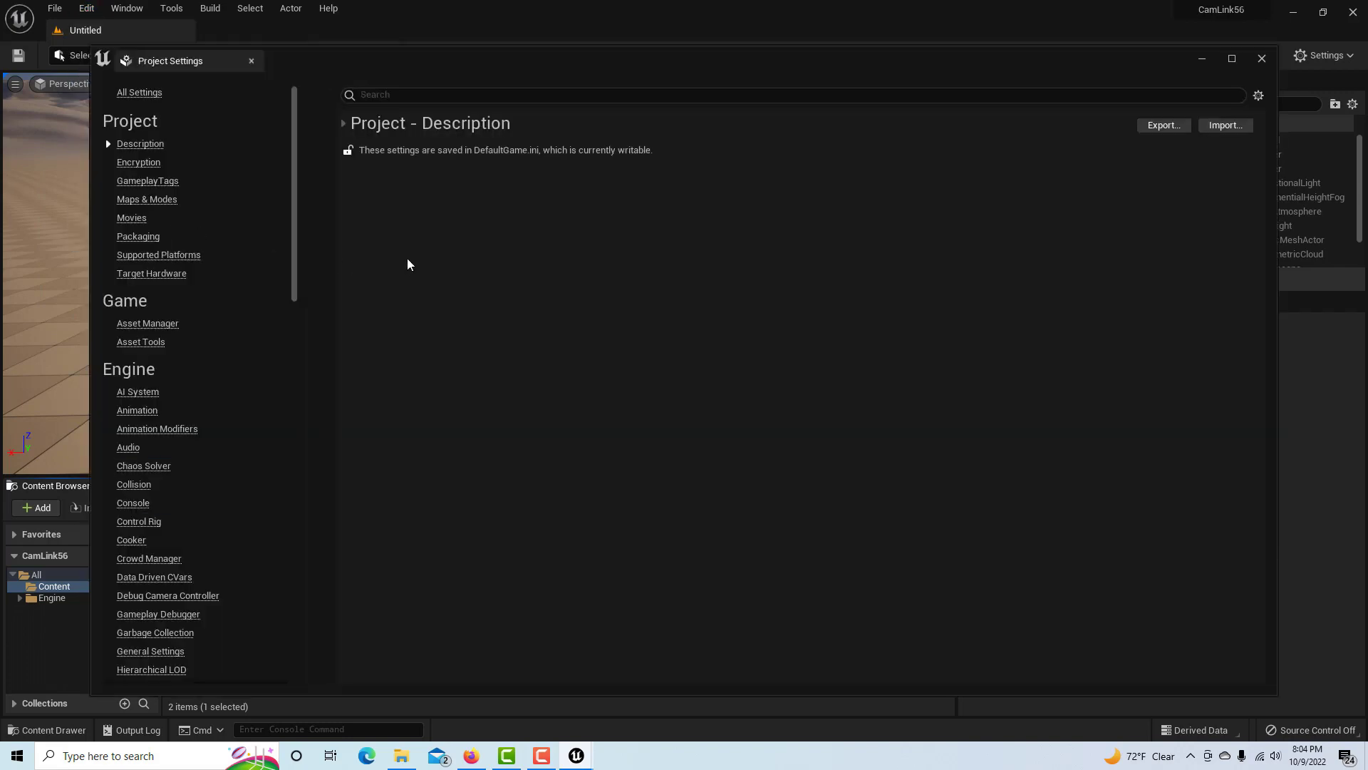
scroll(184, 392, "down", 4)
scroll(186, 396, "down", 3)
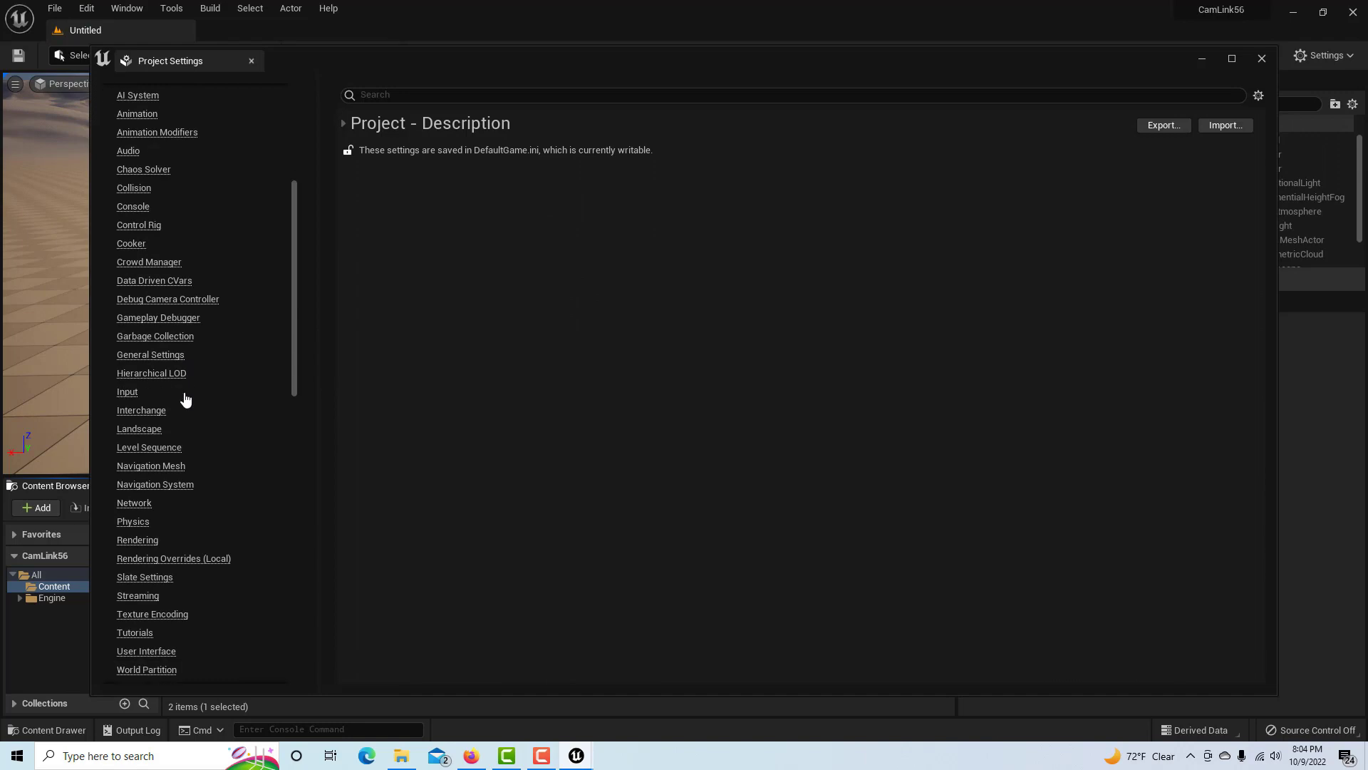
scroll(184, 396, "up", 2)
scroll(190, 403, "down", 9)
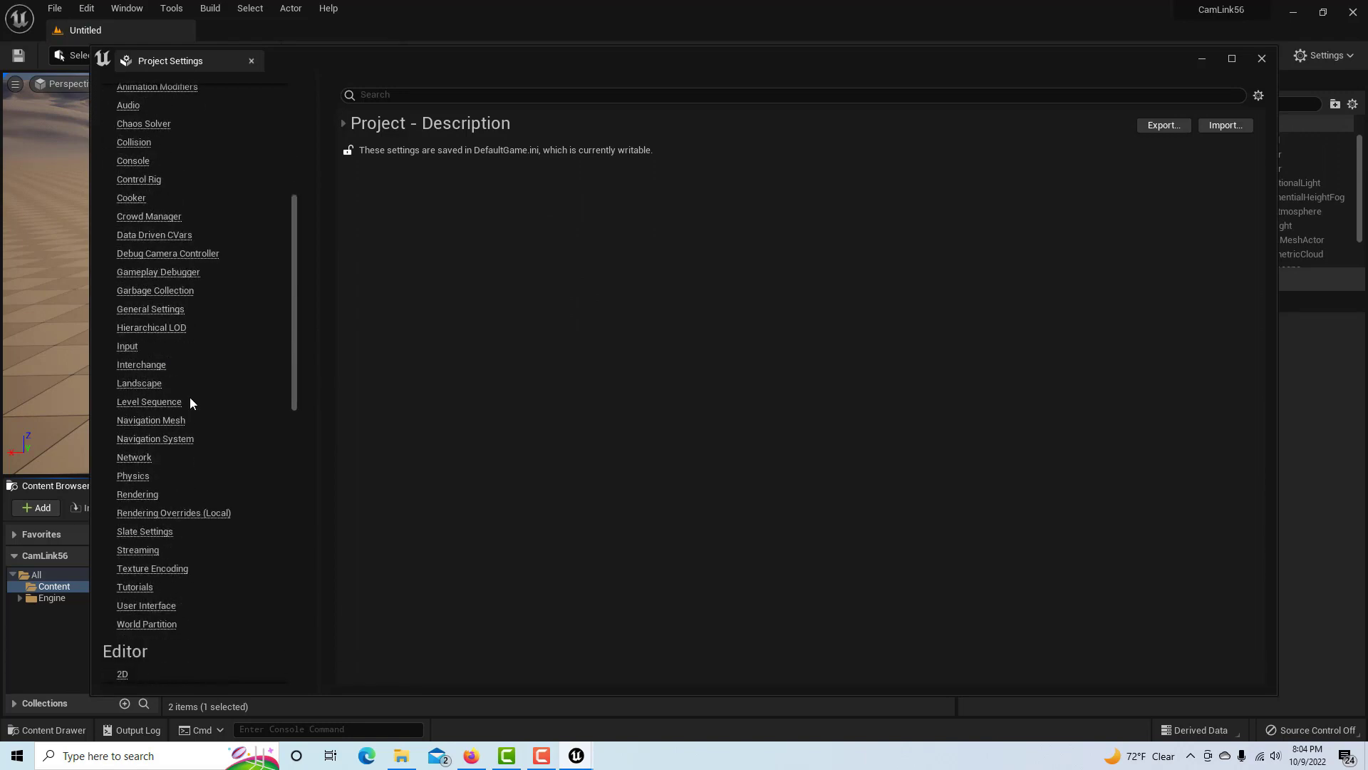
scroll(190, 400, "down", 5)
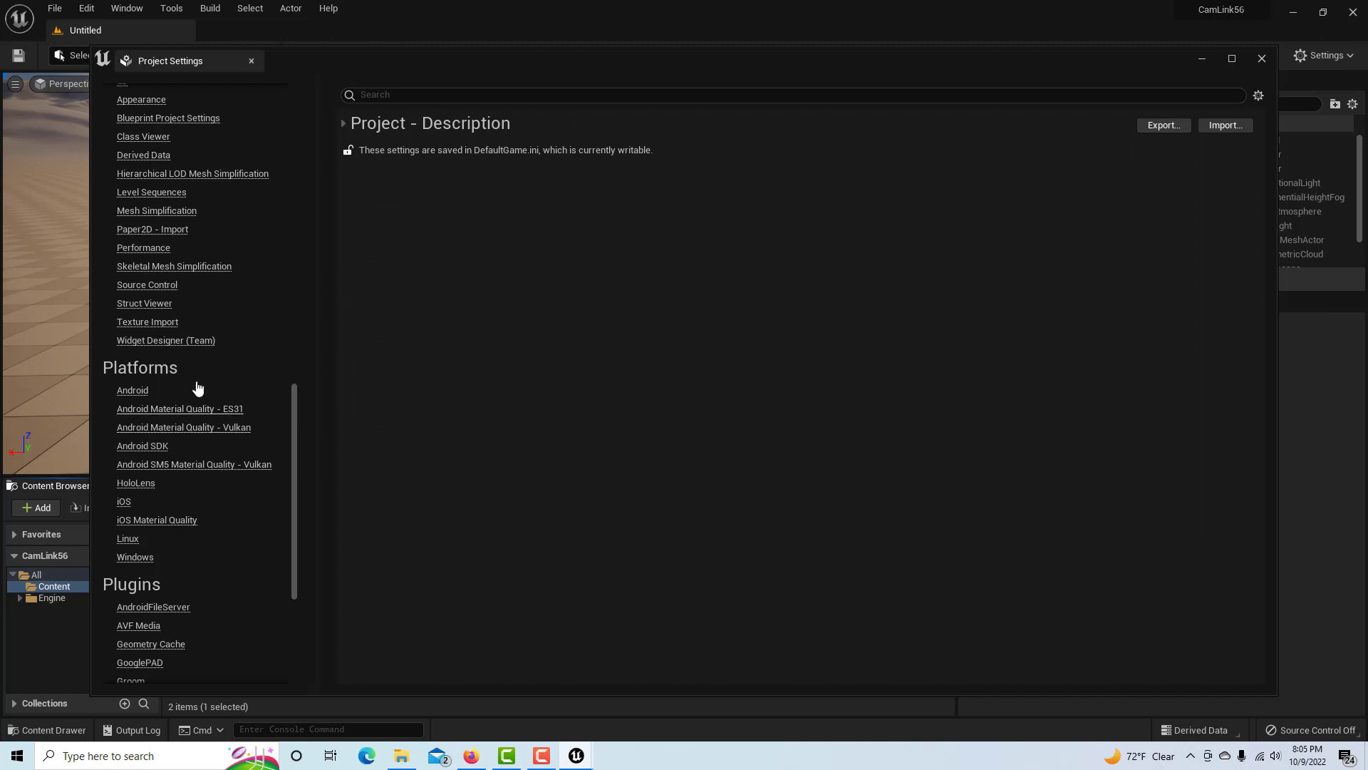
left_click(136, 558)
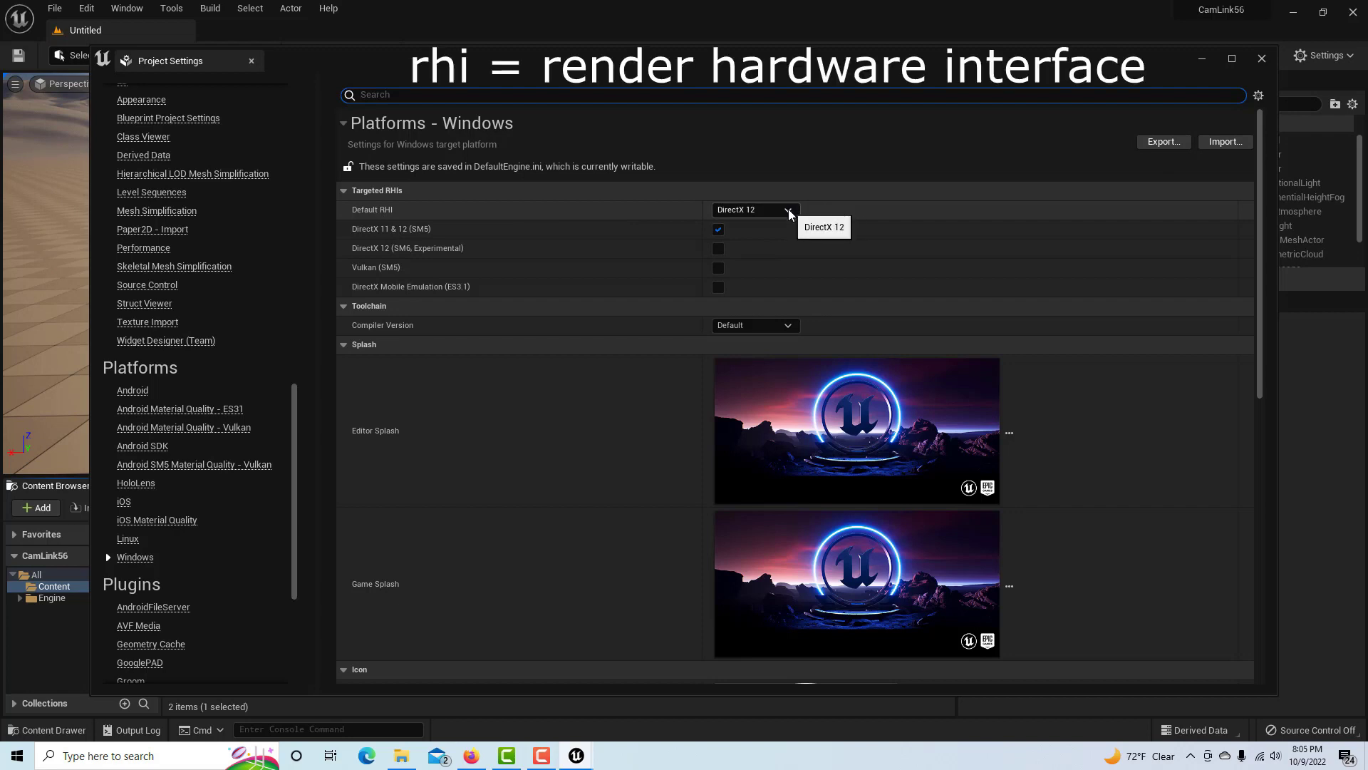
Step: Change the Windows Default RHI from DirectX 12 to Default and restart the editor
left_click(788, 211)
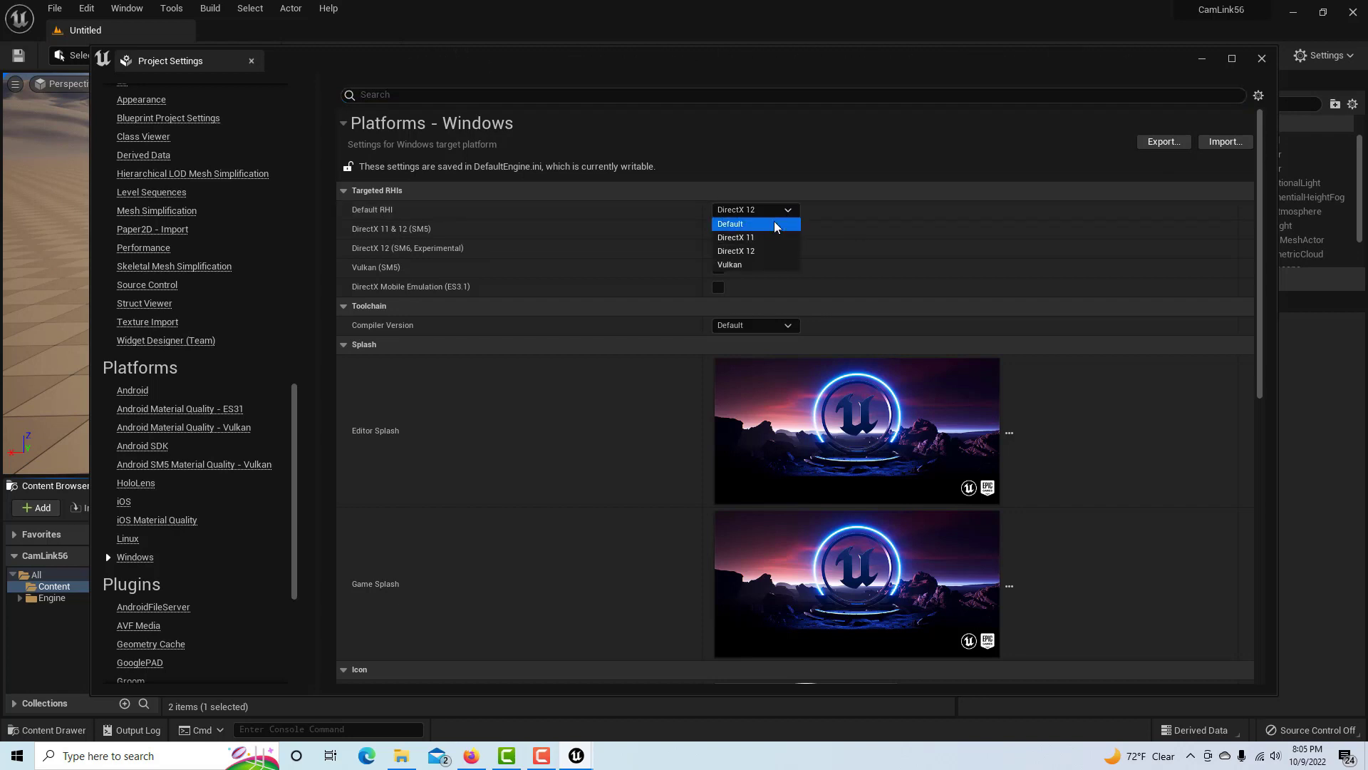
left_click(775, 225)
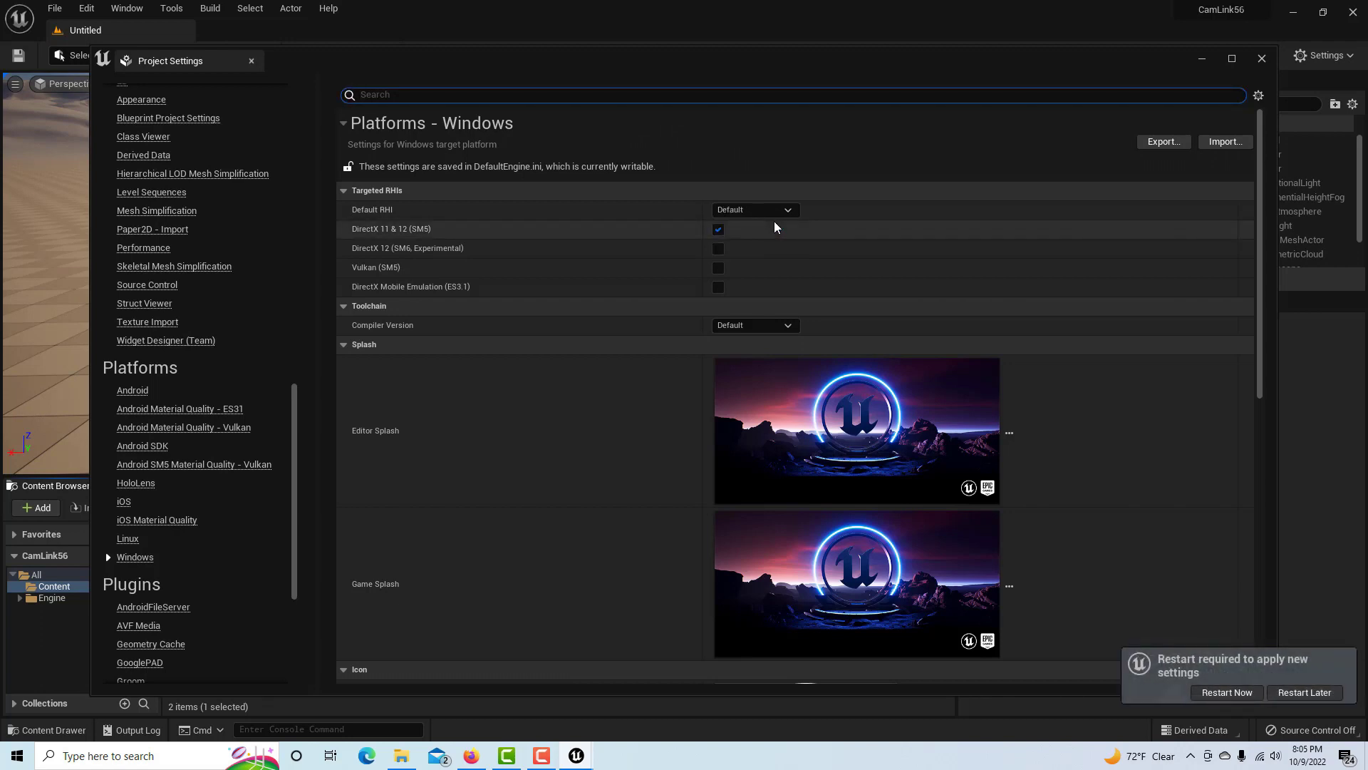
left_click(1226, 693)
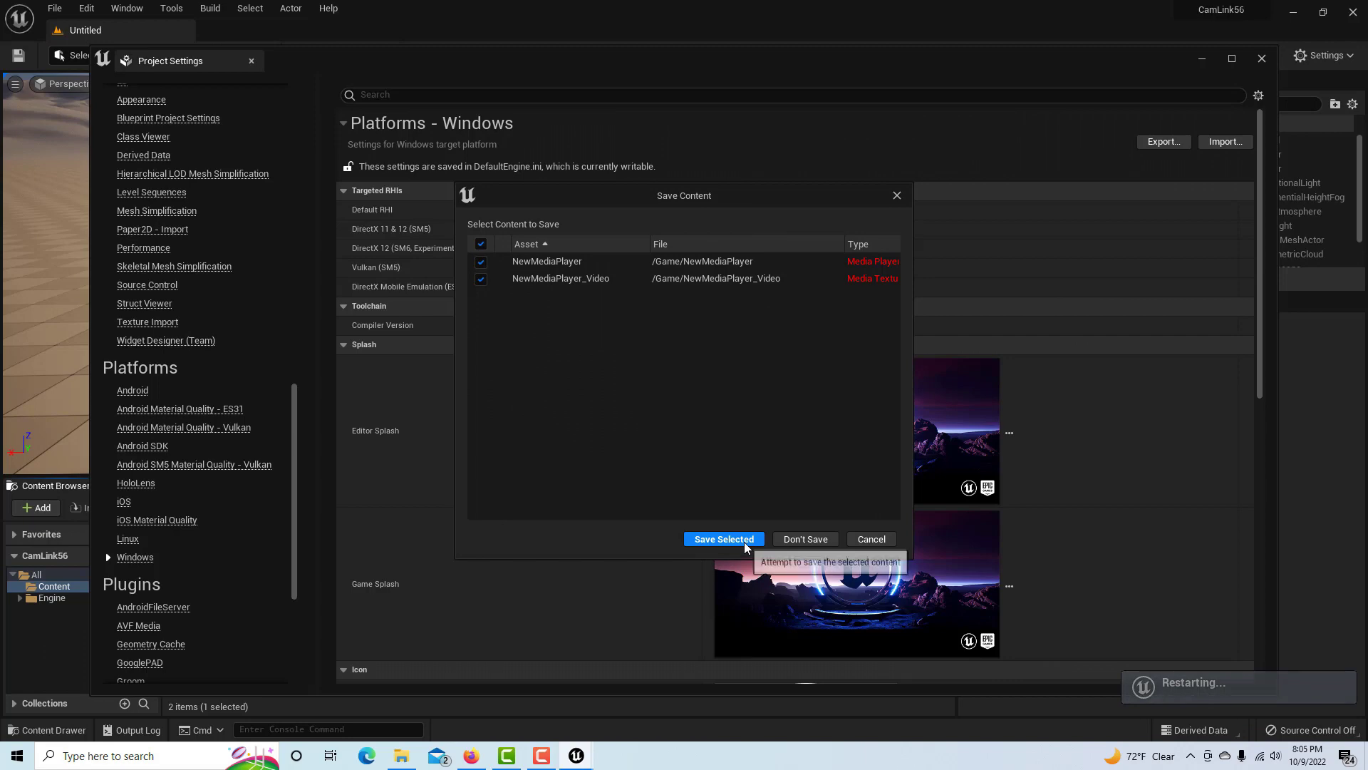
Step: Save NewMediaPlayer and NewMediaPlayer_Video, then minimize Project Settings after the restart
left_click(744, 540)
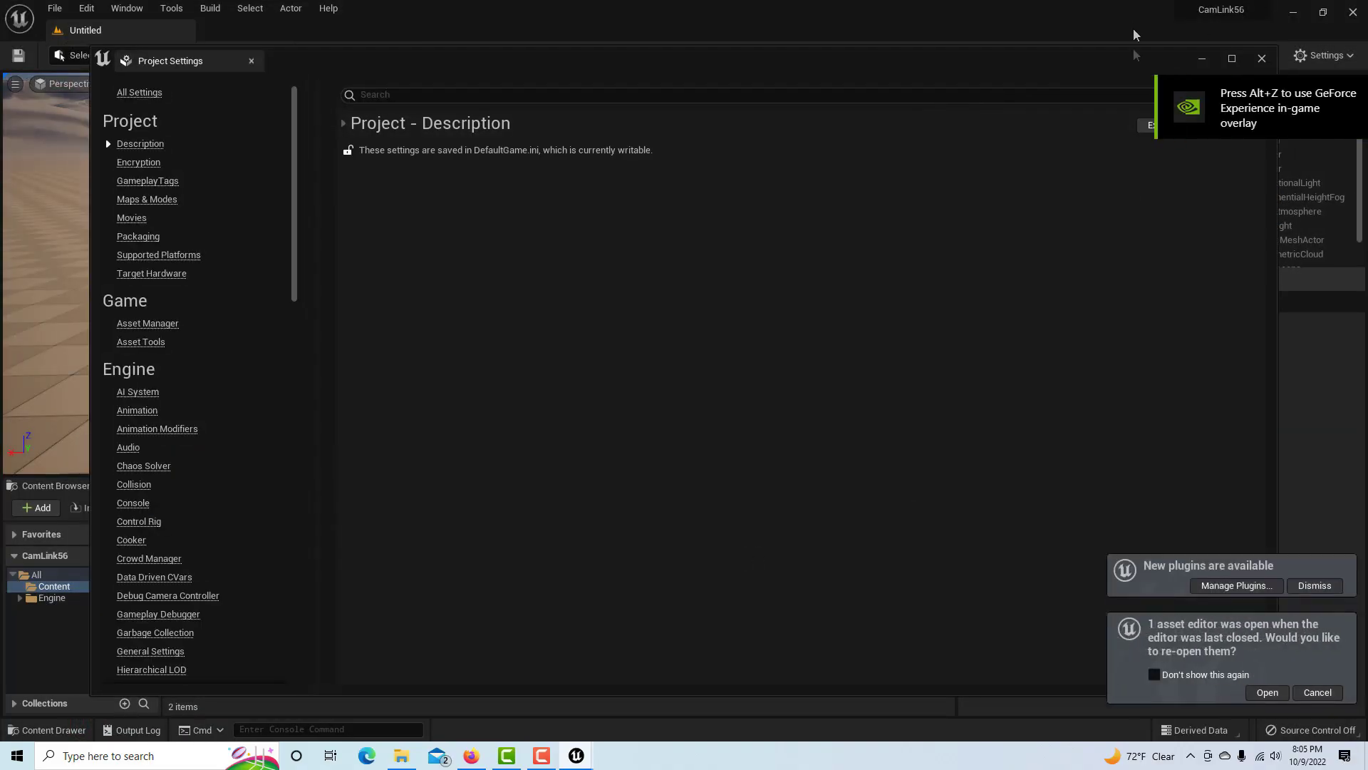
left_click(1203, 58)
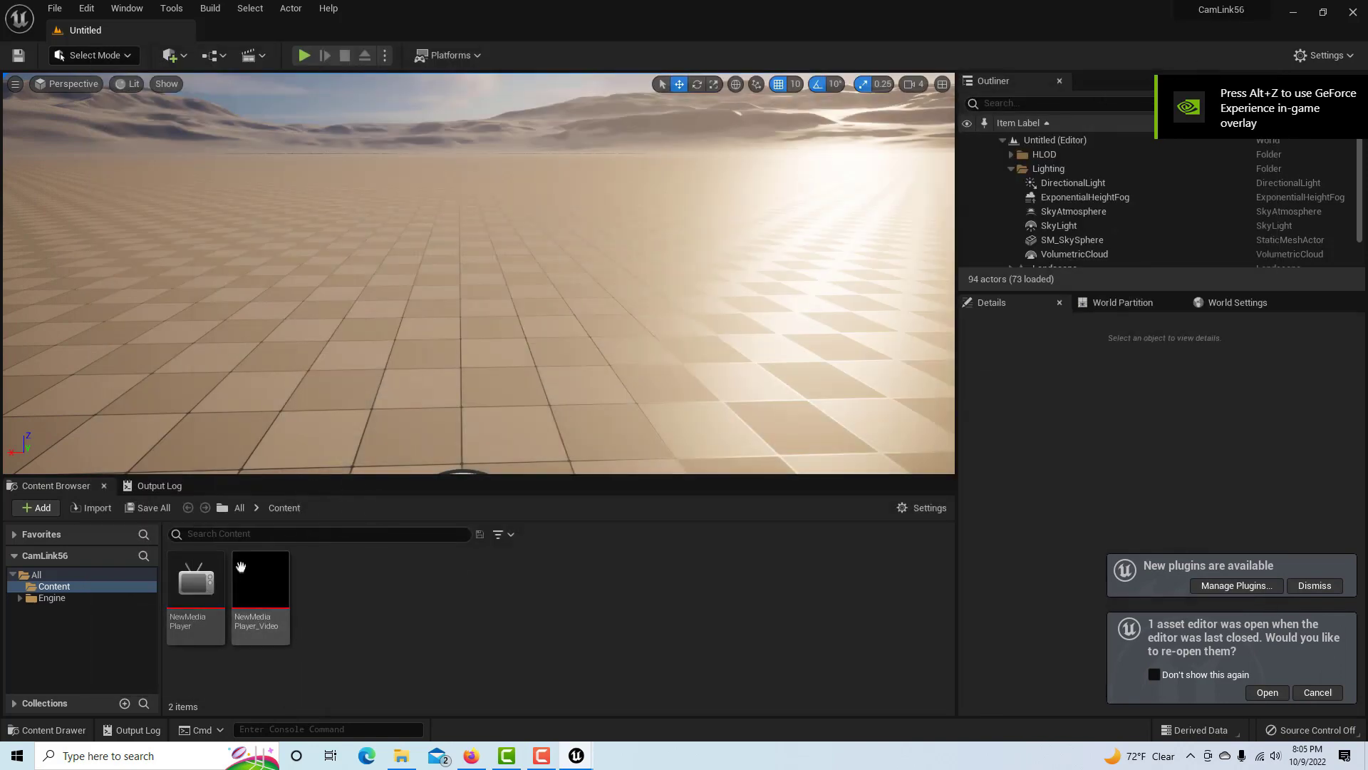
Step: Reopen NewMediaPlayer and play the Cam Link 4K capture device feed
double_click(198, 581)
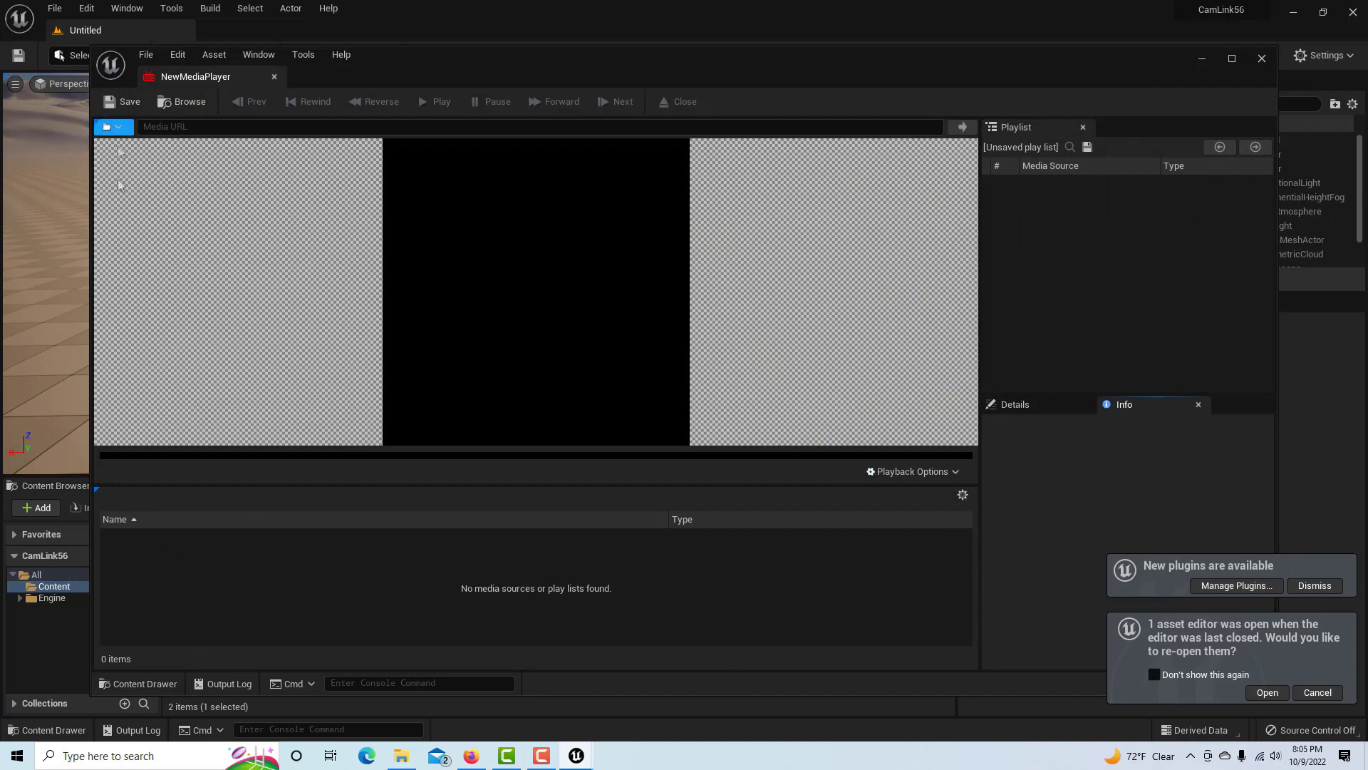
left_click(118, 128)
mouse_move(135, 180)
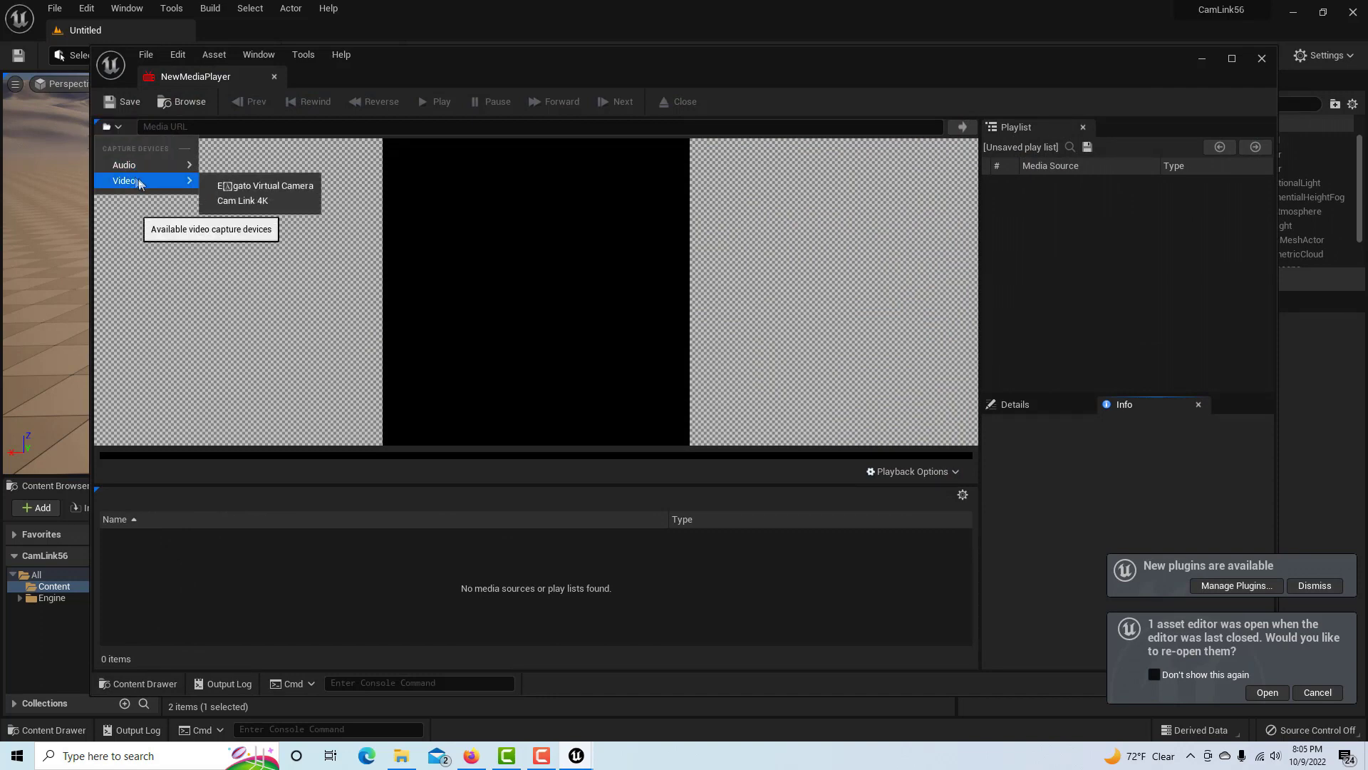
left_click(239, 203)
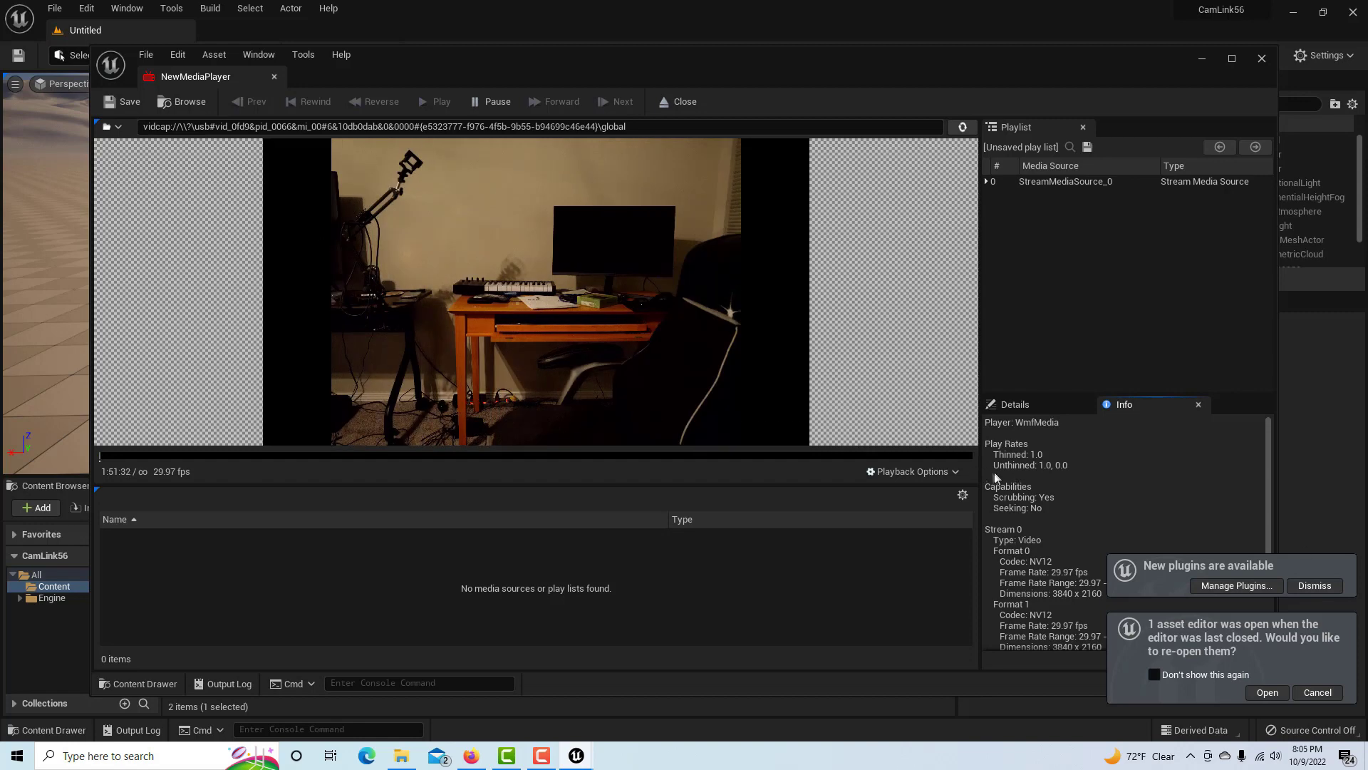